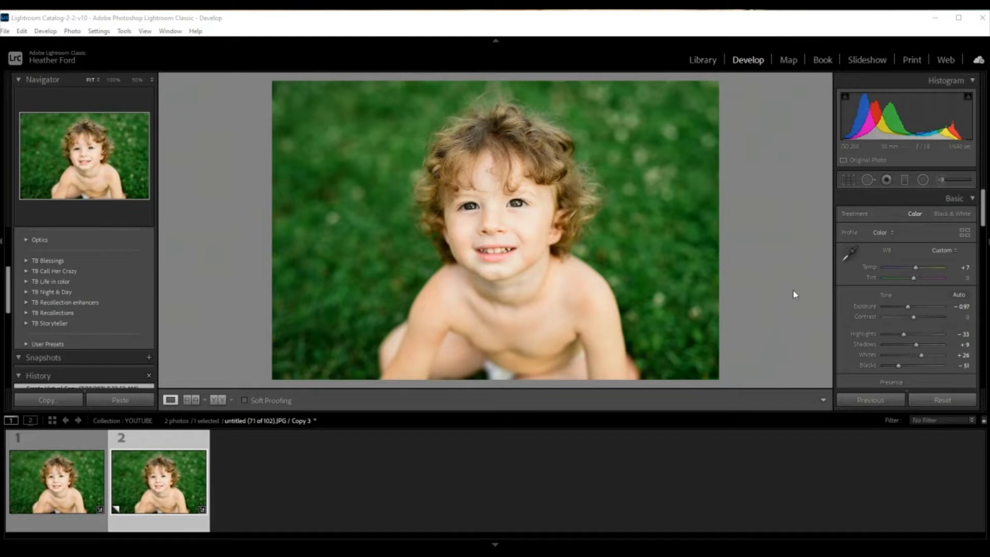
Compare the before and after views of the original photo and its virtual copy, returning to the single-image view of the copy.
{"action": "left_click", "coordinate": [49, 484]}
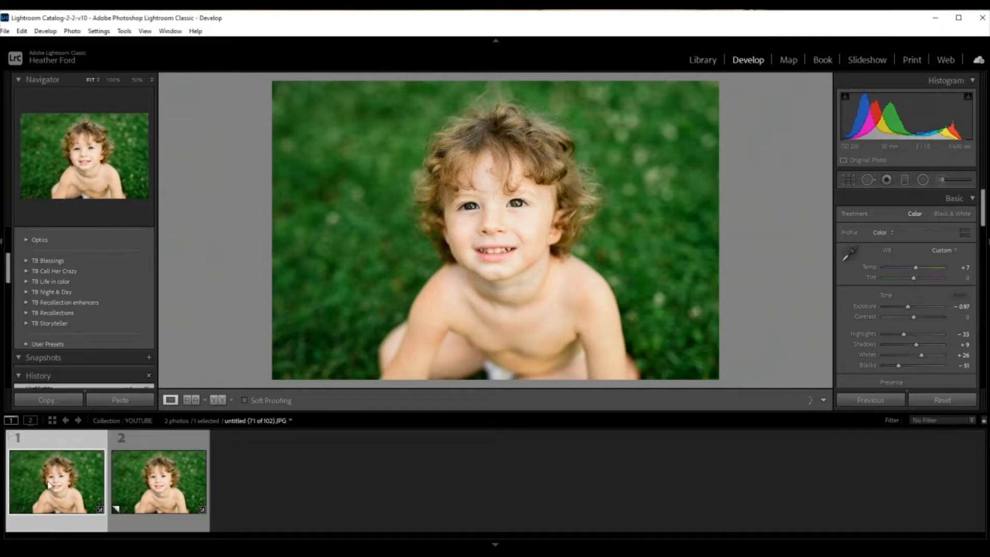
{"action": "left_click", "coordinate": [222, 402]}
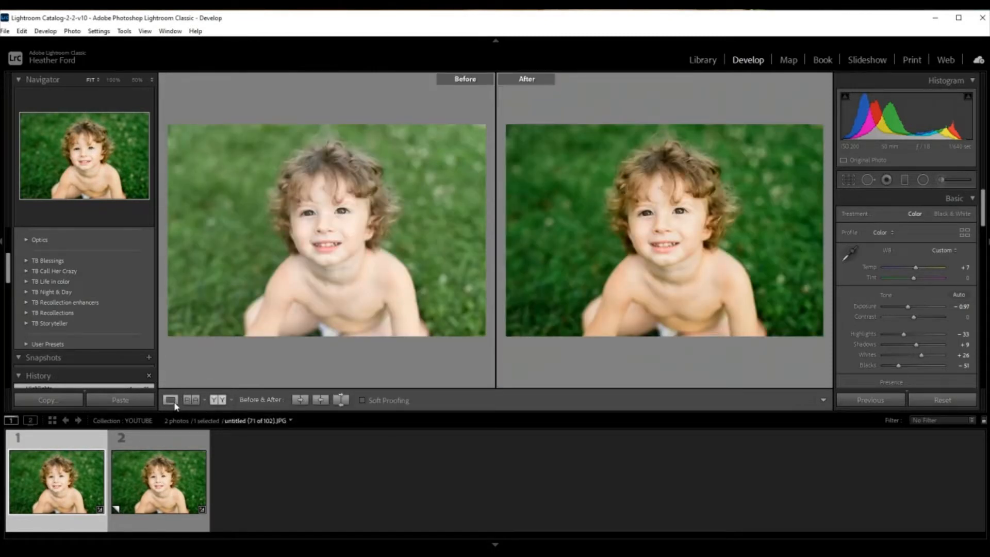
{"action": "left_click", "coordinate": [170, 399]}
{"action": "left_click", "coordinate": [116, 505]}
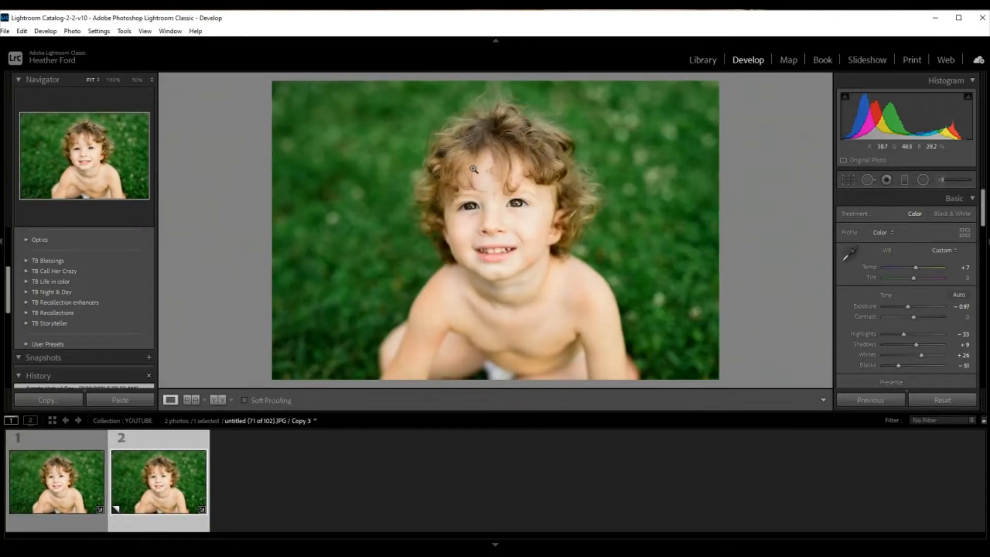
{"action": "left_click", "coordinate": [219, 400]}
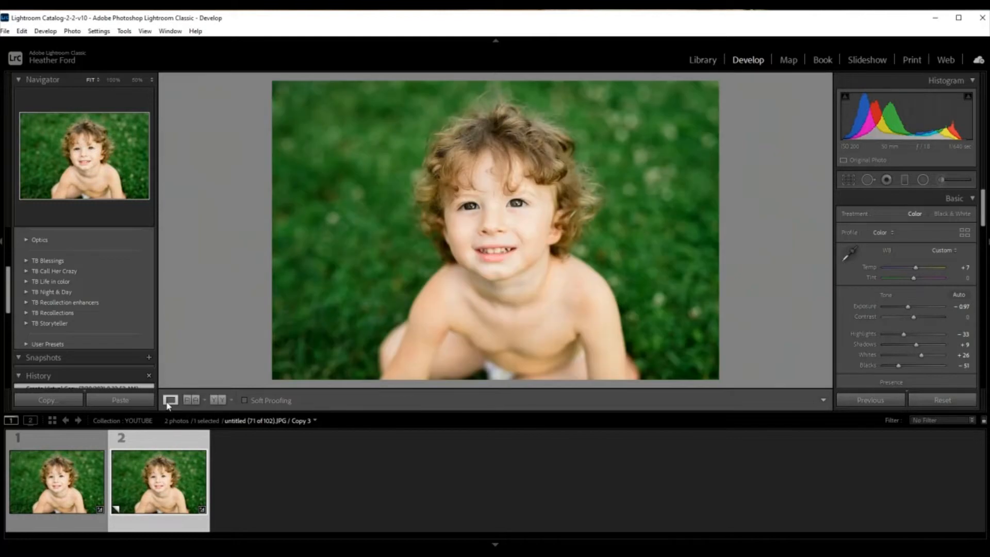
{"action": "left_click", "coordinate": [170, 399]}
Set up a new Adjustment Brush for the child's eyes with exposure 0.17, clarity 6 and sharpness 4.
{"action": "left_click", "coordinate": [942, 179]}
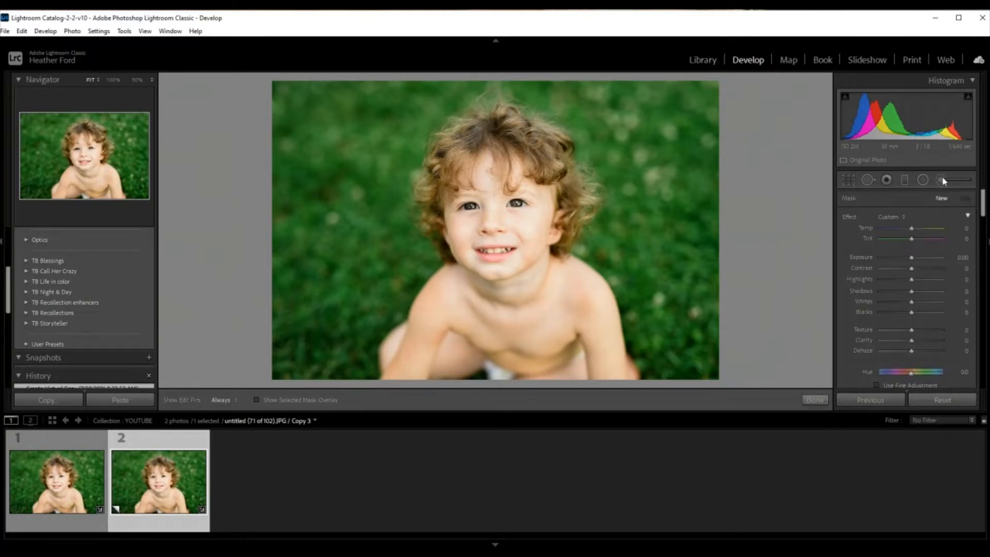
{"action": "left_click", "coordinate": [821, 401]}
{"action": "left_click", "coordinate": [524, 216]}
{"action": "mouse_move", "coordinate": [497, 187]}
{"action": "left_mouse_down"}
{"action": "mouse_move", "coordinate": [543, 259]}
{"action": "mouse_move", "coordinate": [492, 256]}
{"action": "left_mouse_up"}
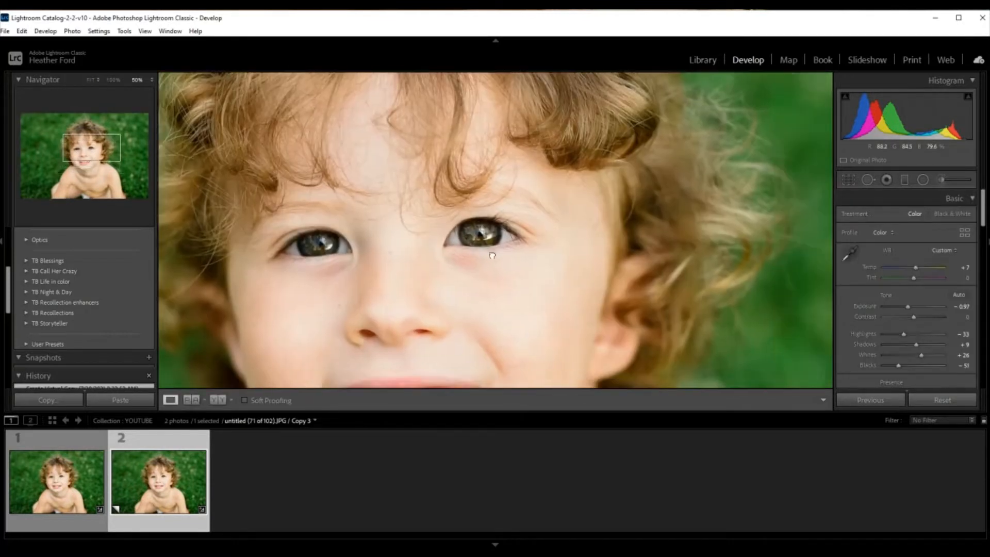
{"action": "left_click", "coordinate": [943, 180]}
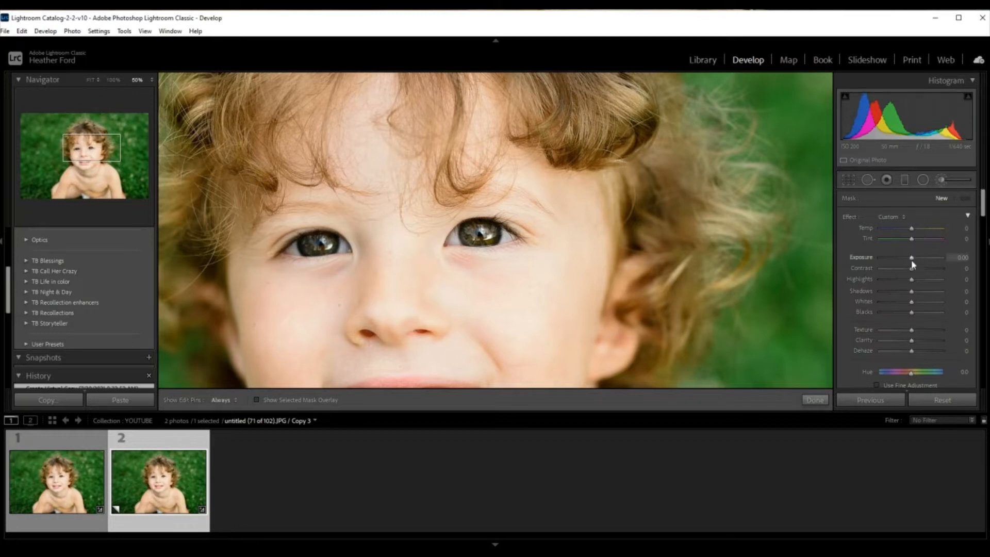
{"action": "left_click_drag", "start_coordinate": [911, 262], "coordinate": [913, 261]}
{"action": "scroll", "coordinate": [974, 217], "scroll_direction": "down", "scroll_amount": 2}
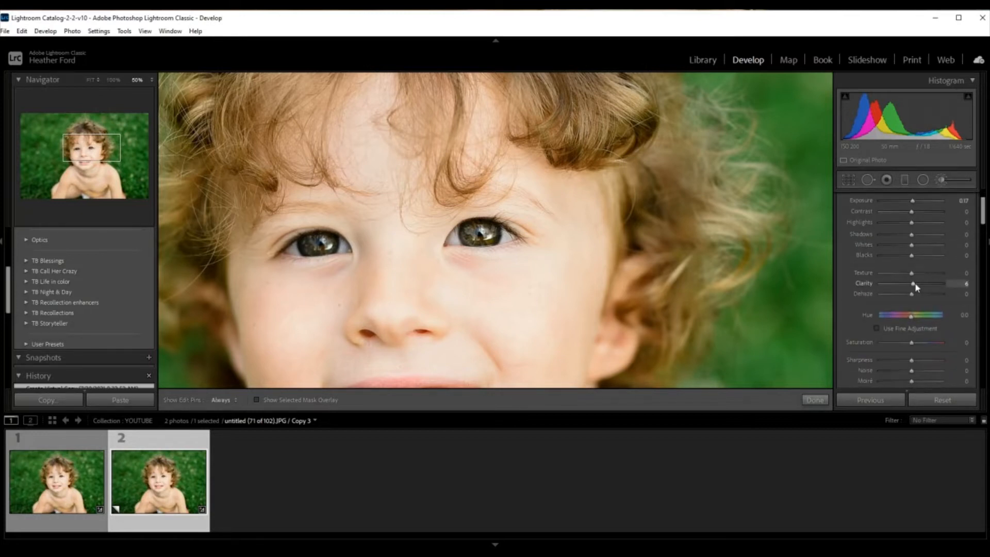
{"action": "left_click_drag", "start_coordinate": [983, 212], "coordinate": [985, 223]}
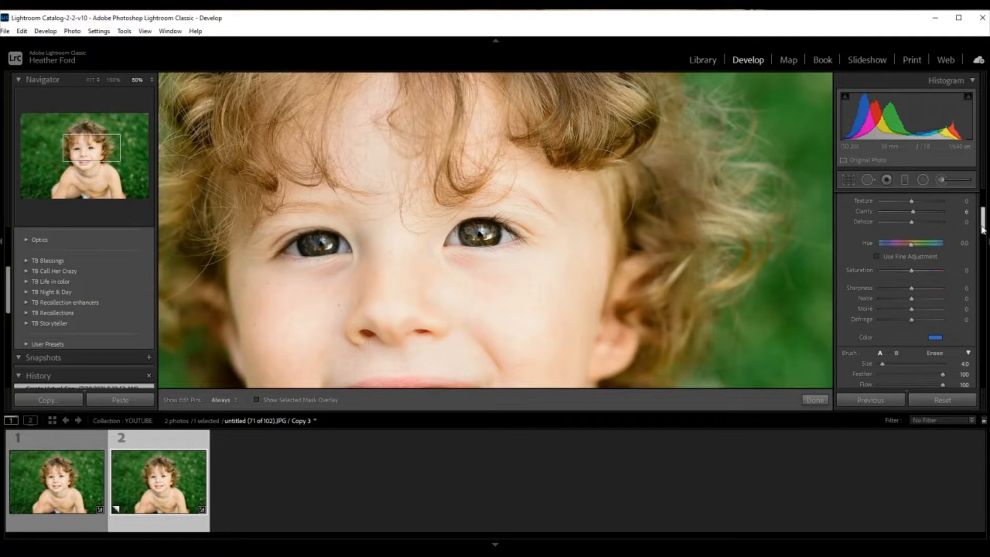
{"action": "left_click_drag", "start_coordinate": [911, 289], "coordinate": [913, 297]}
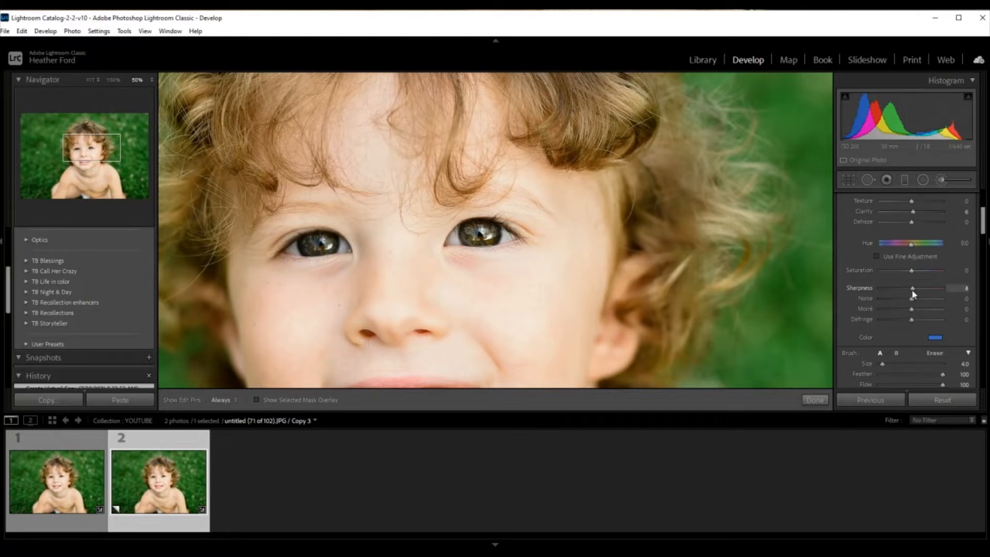
Paint the irises of both eyes with the Adjustment Brush using the blue tint at hue 217 and saturation 71%.
{"action": "left_click", "coordinate": [935, 338]}
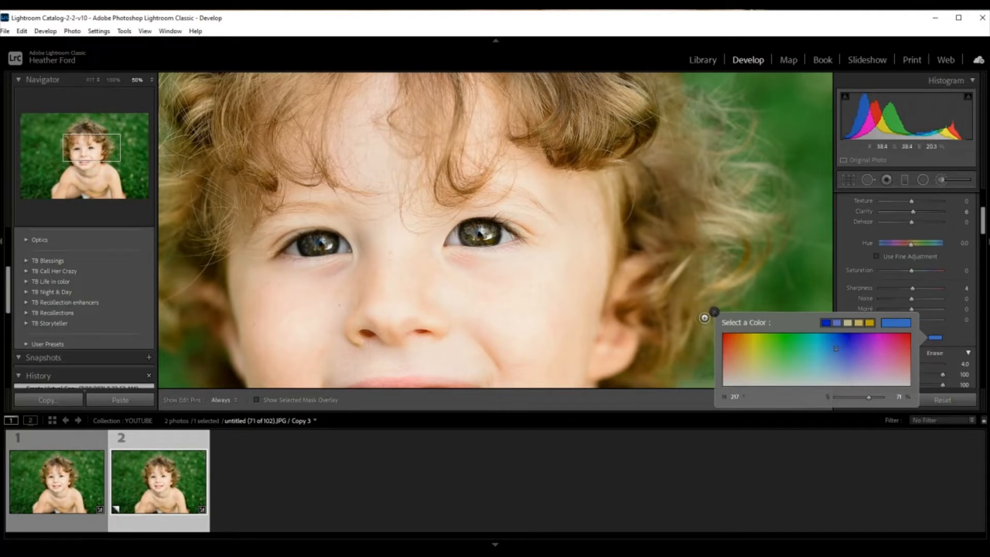
{"action": "left_click", "coordinate": [715, 313]}
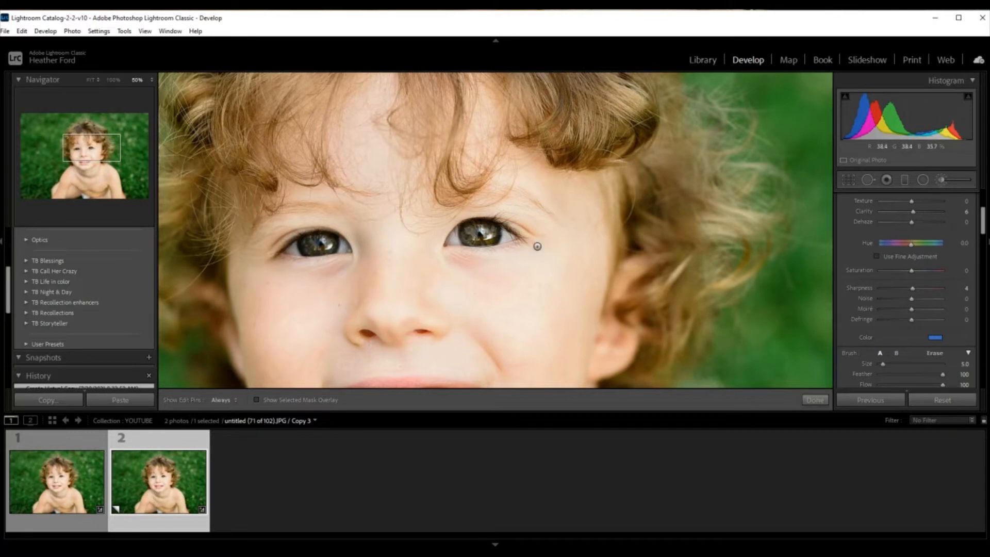
{"action": "mouse_move", "coordinate": [470, 228]}
{"action": "left_mouse_down"}
{"action": "mouse_move", "coordinate": [477, 236]}
{"action": "mouse_move", "coordinate": [485, 224]}
{"action": "mouse_move", "coordinate": [467, 236]}
{"action": "mouse_move", "coordinate": [489, 232]}
{"action": "mouse_move", "coordinate": [474, 236]}
{"action": "left_mouse_up"}
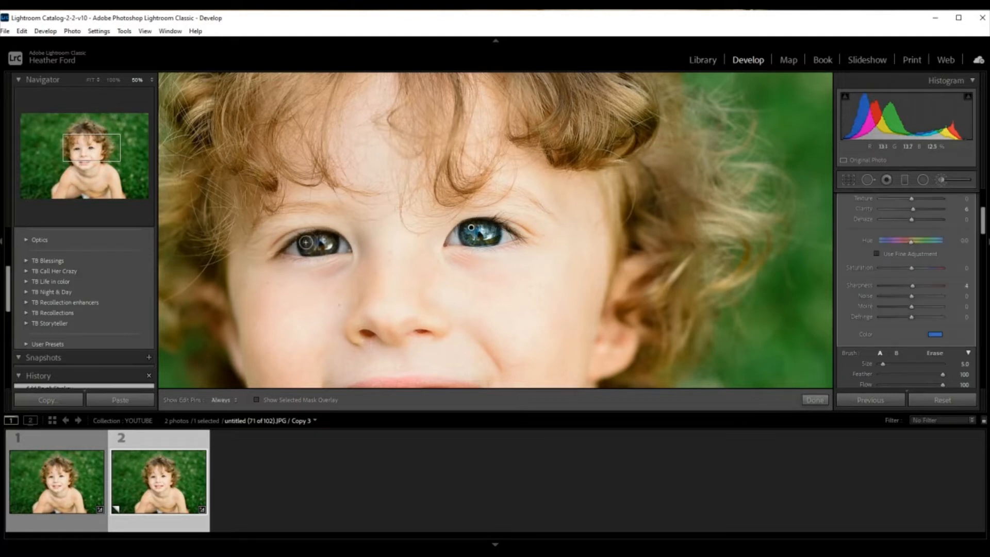
{"action": "left_click_drag", "start_coordinate": [310, 242], "coordinate": [331, 238]}
{"action": "key", "text": "h"}
Try a green iris tint with hue 119 and saturation 56%, and check the painted mask with the overlay.
{"action": "left_click_drag", "start_coordinate": [939, 336], "coordinate": [785, 353]}
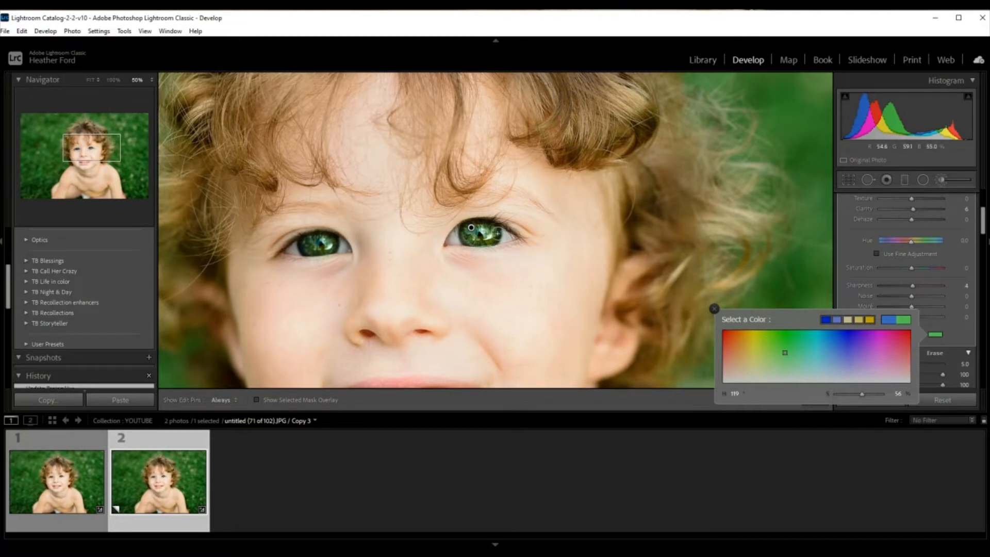
{"action": "left_click", "coordinate": [470, 228]}
{"action": "key", "text": "o"}
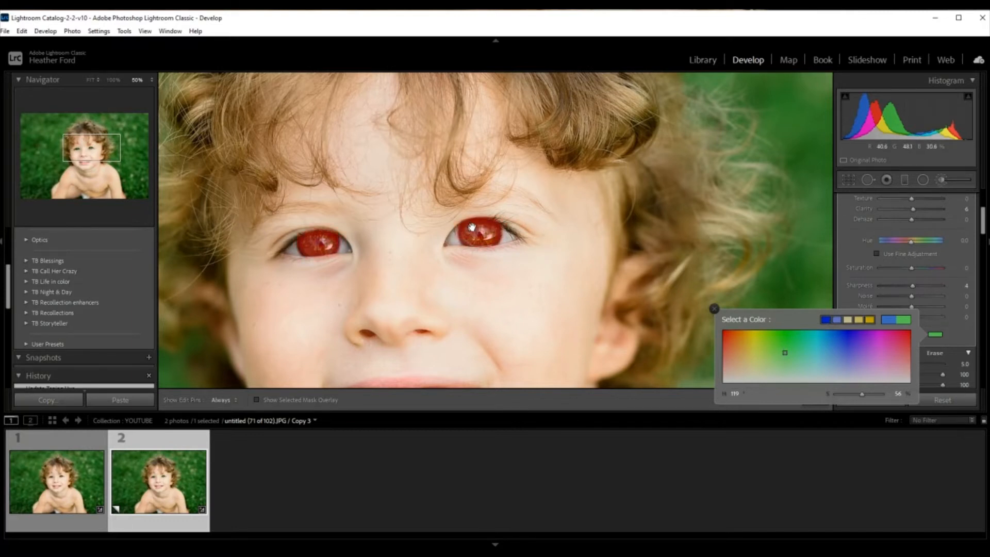
{"action": "key", "text": "o"}
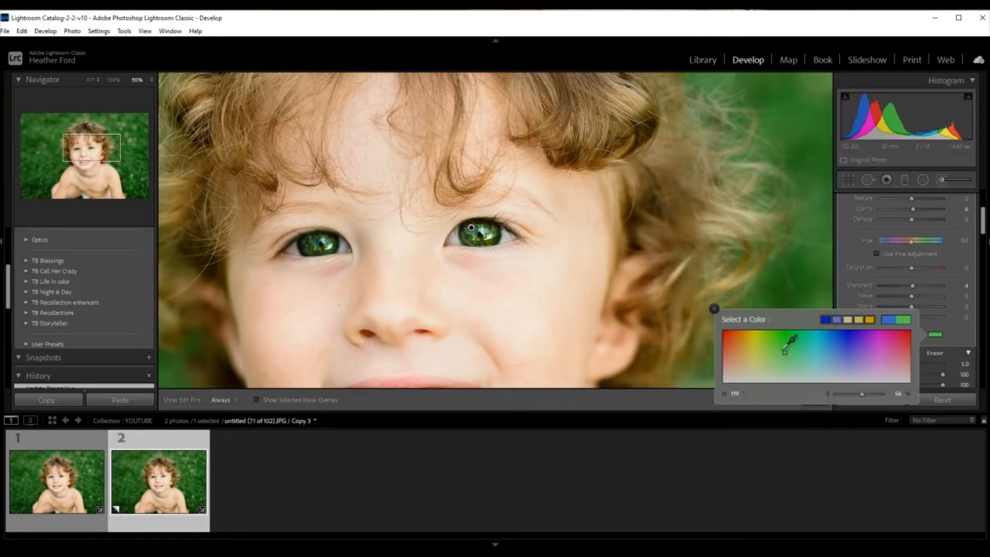
Change the iris tint to a muted yellow-green with hue 88 and saturation 25%, and check the mask overlay.
{"action": "left_click", "coordinate": [738, 350]}
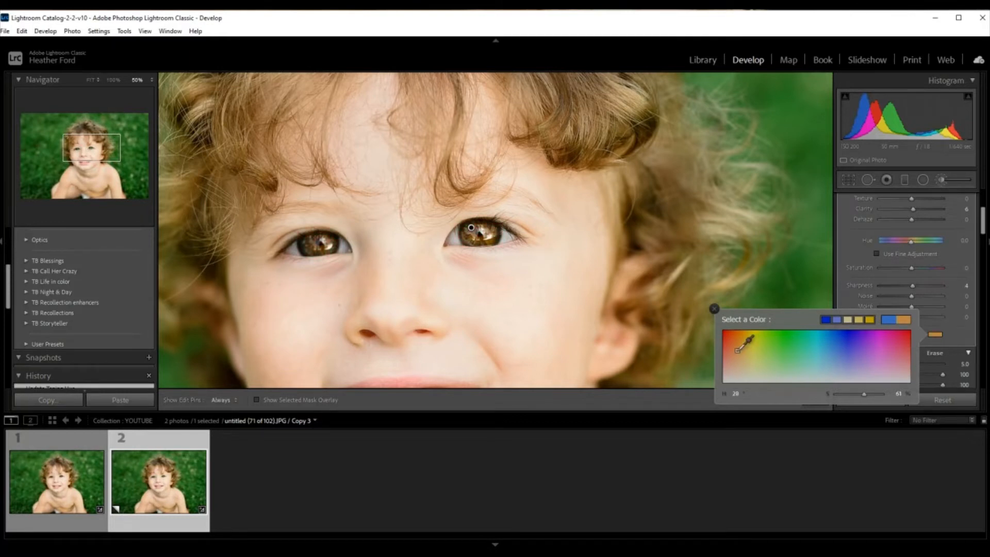
{"action": "left_click_drag", "start_coordinate": [737, 350], "coordinate": [747, 355]}
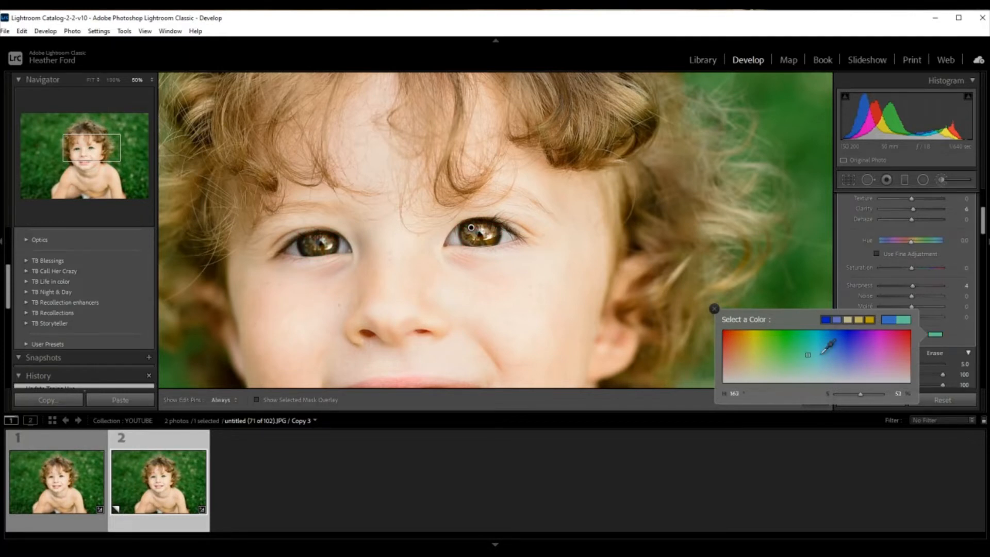
{"action": "left_click_drag", "start_coordinate": [828, 347], "coordinate": [768, 369]}
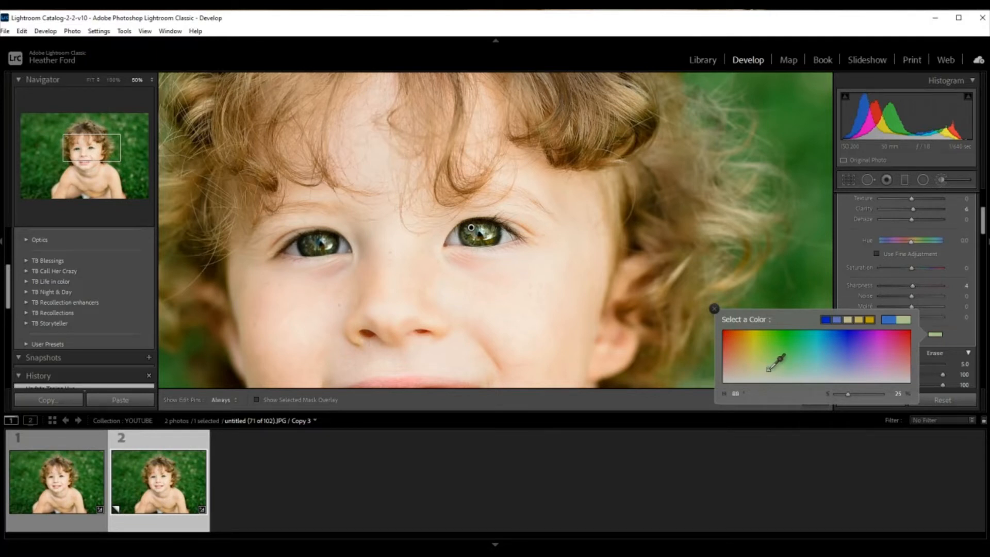
{"action": "left_click", "coordinate": [715, 310]}
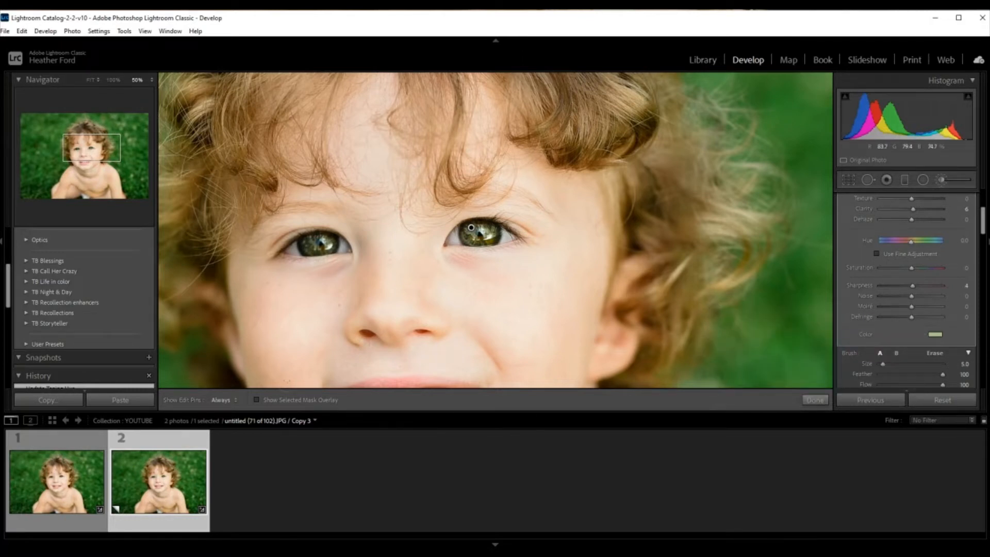
{"action": "left_click", "coordinate": [256, 400]}
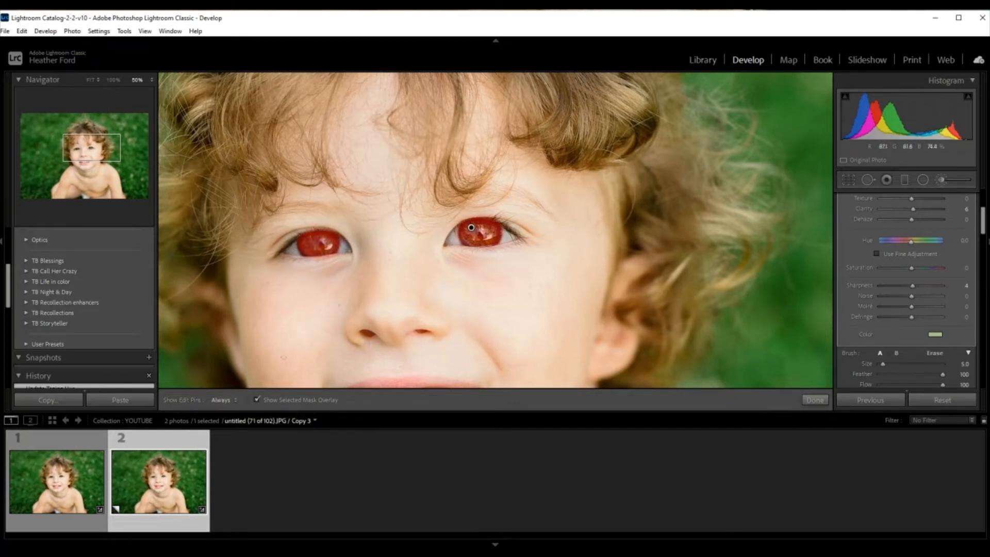
{"action": "left_click", "coordinate": [257, 400]}
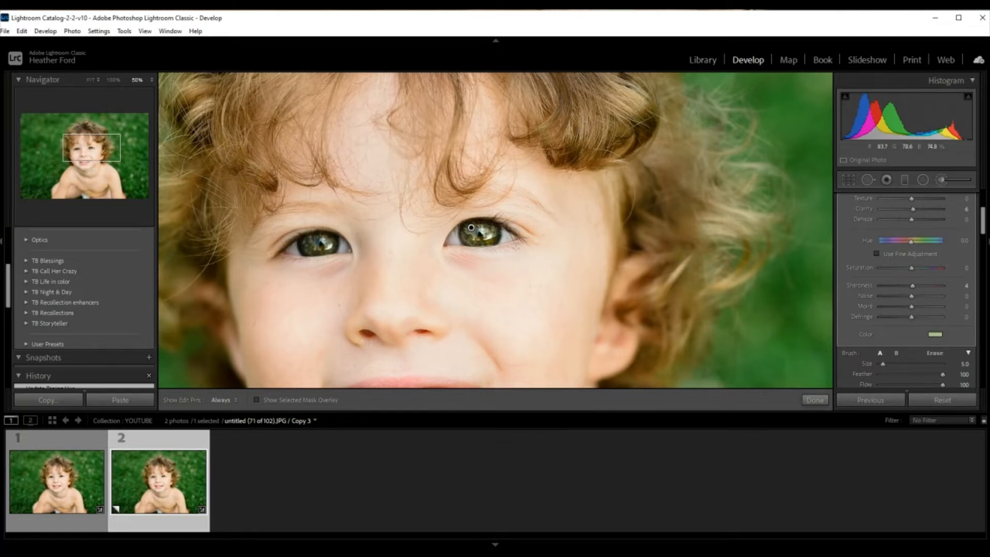
Save the current brush settings as a new effect preset named "hazel eyes".
{"action": "left_click_drag", "start_coordinate": [983, 226], "coordinate": [983, 209]}
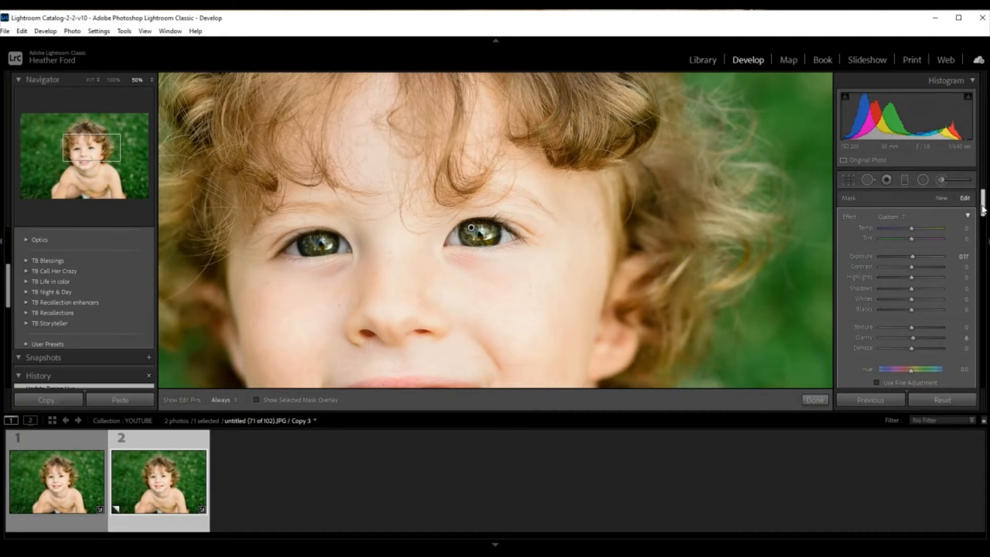
{"action": "left_click", "coordinate": [900, 220]}
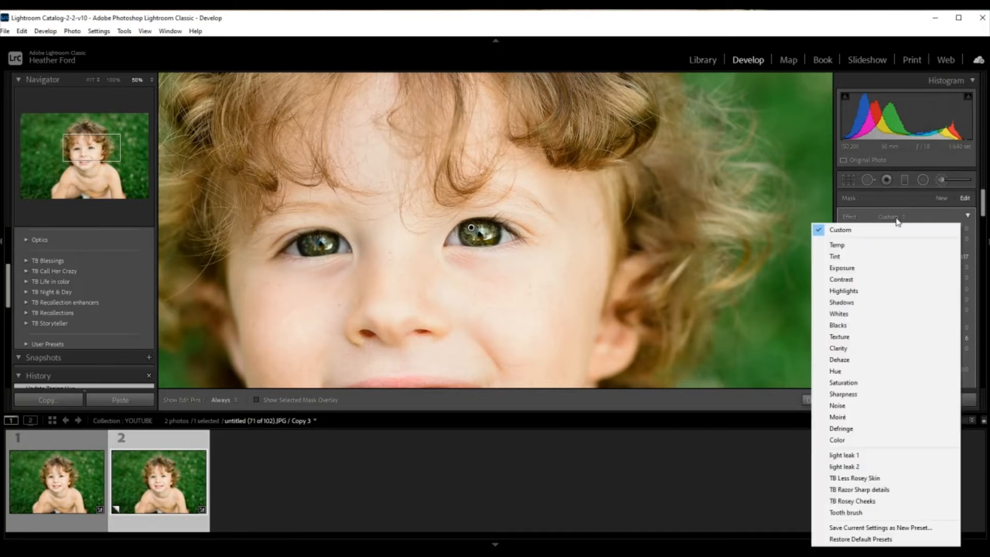
{"action": "left_click", "coordinate": [854, 529]}
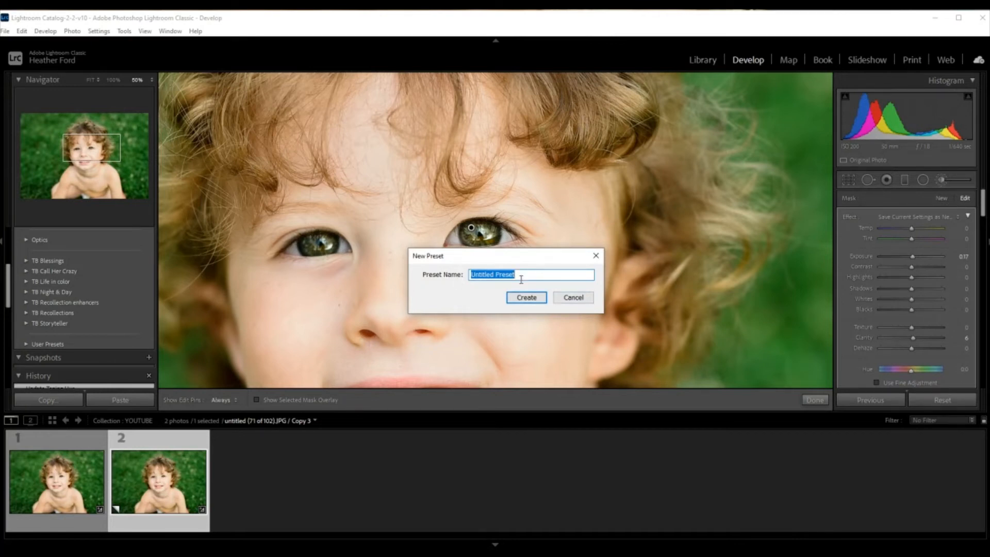
{"action": "type", "text": "hazel eyes"}
{"action": "left_click", "coordinate": [526, 298]}
Reset the brush's exposure, clarity and sharpness to 0, keeping only the colour tint.
{"action": "left_click_drag", "start_coordinate": [983, 194], "coordinate": [986, 200]}
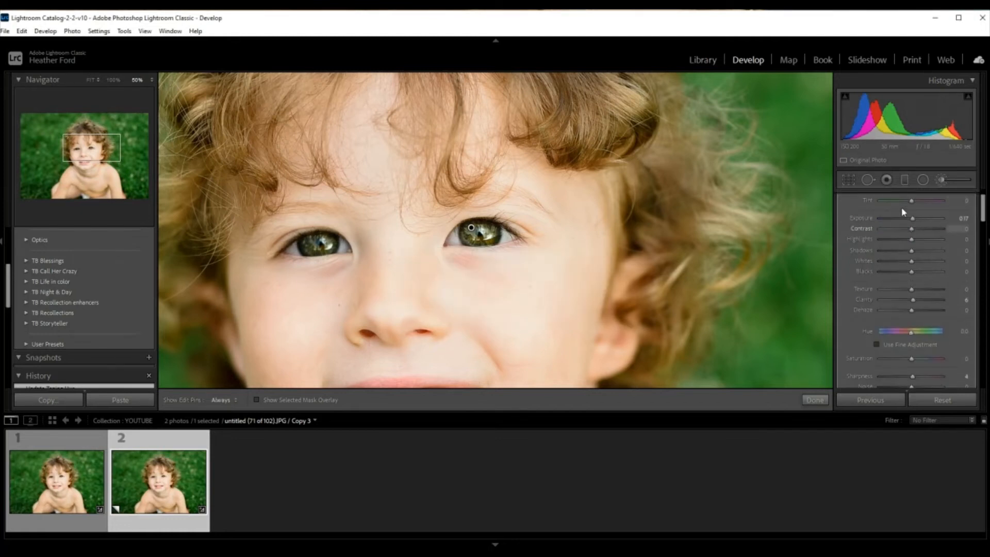
{"action": "scroll", "coordinate": [983, 216], "scroll_direction": "up", "scroll_amount": 2}
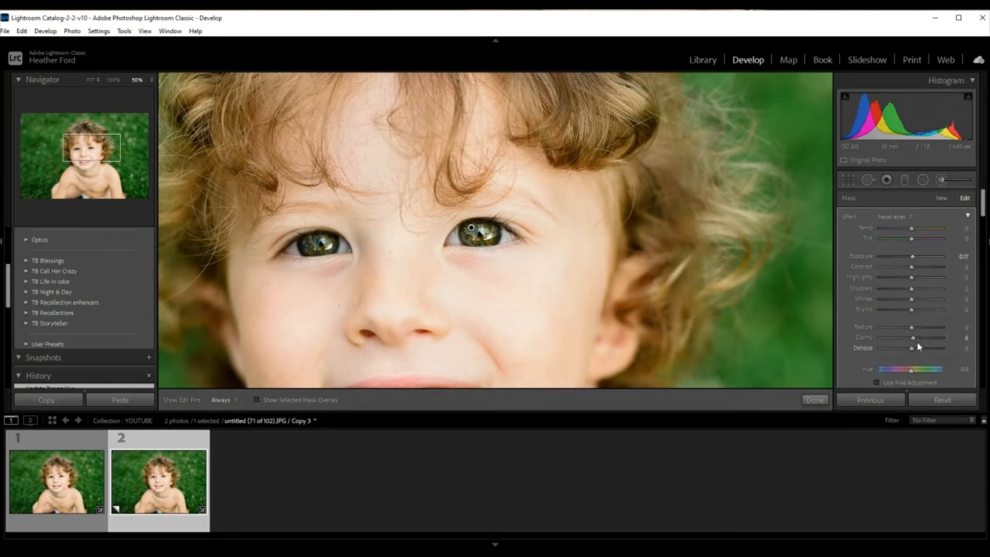
{"action": "scroll", "coordinate": [917, 341], "scroll_direction": "down", "scroll_amount": 2}
{"action": "scroll", "coordinate": [923, 321], "scroll_direction": "up", "scroll_amount": 2}
{"action": "double_click", "coordinate": [913, 256]}
{"action": "scroll", "coordinate": [919, 272], "scroll_direction": "down", "scroll_amount": 2}
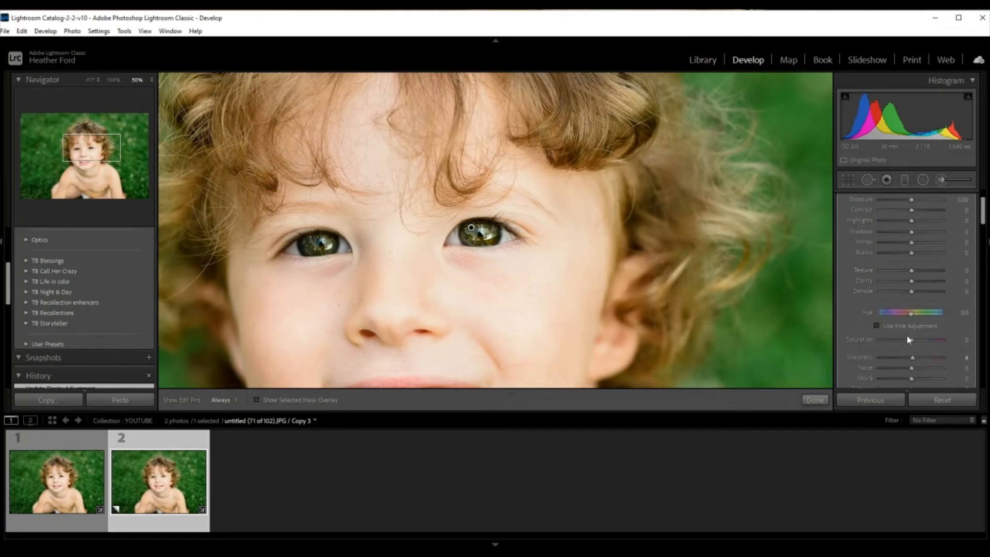
{"action": "double_click", "coordinate": [912, 357]}
{"action": "scroll", "coordinate": [912, 357], "scroll_direction": "down", "scroll_amount": 4}
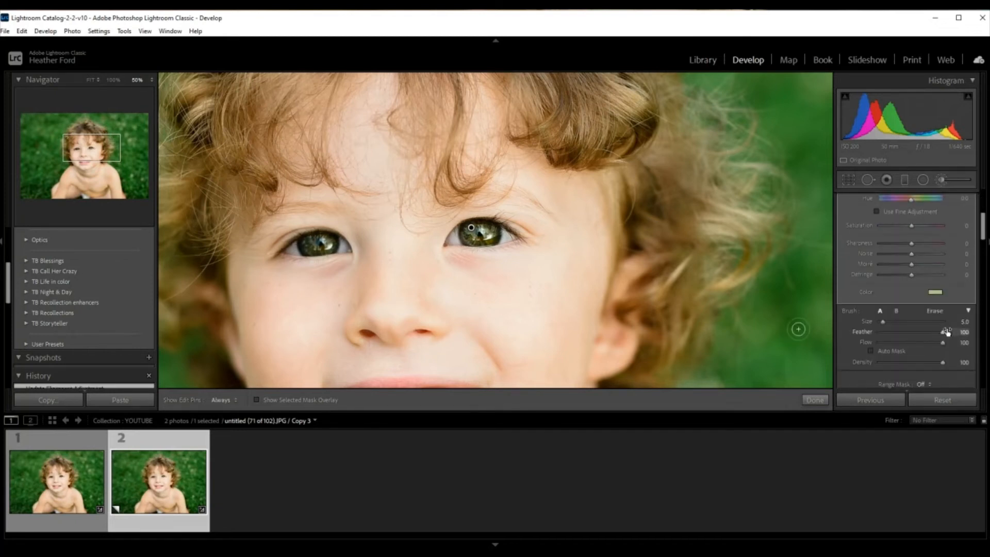
Save the colour-only brush settings as another new effect preset named "hazel color".
{"action": "scroll", "coordinate": [947, 333], "scroll_direction": "up", "scroll_amount": 4}
{"action": "left_click", "coordinate": [934, 217]}
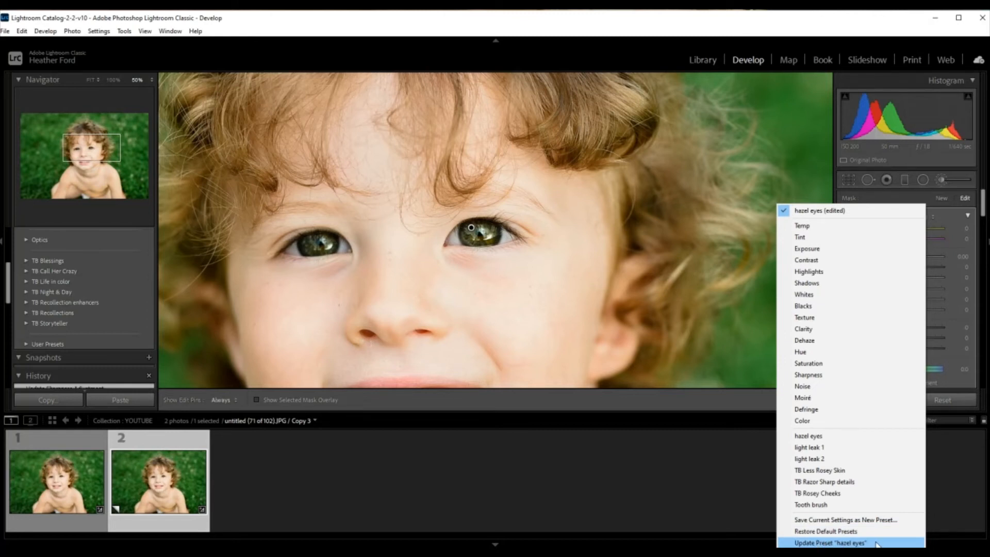
{"action": "left_click", "coordinate": [841, 520]}
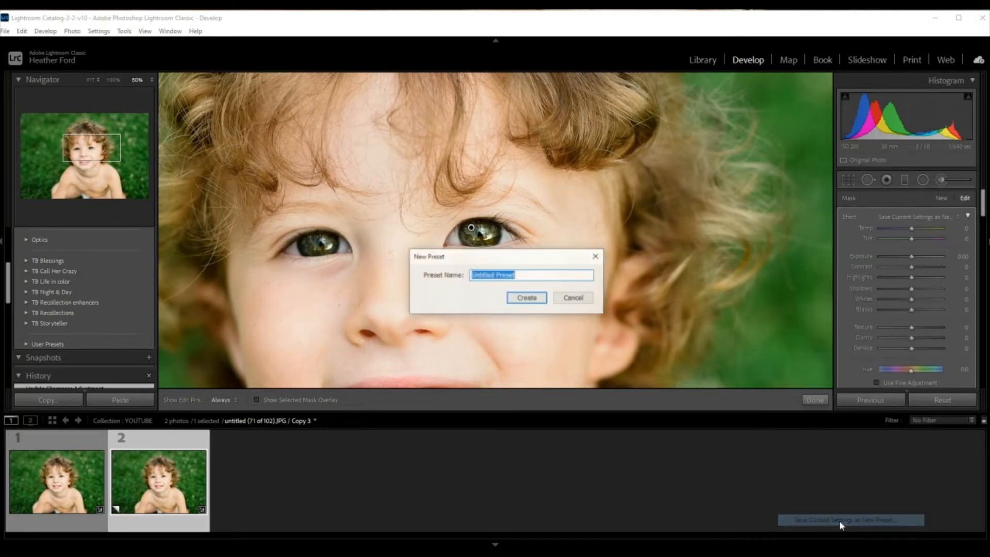
{"action": "type", "text": "h"}
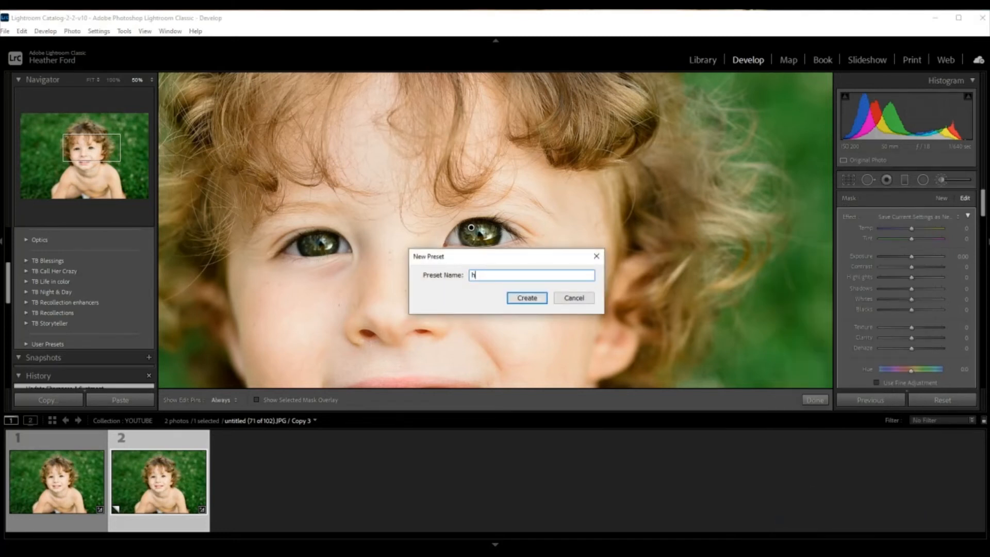
{"action": "type", "text": "azel color"}
{"action": "left_click", "coordinate": [535, 300]}
Check the list of saved brush effect presets and finish editing the eye adjustment.
{"action": "left_click", "coordinate": [902, 218]}
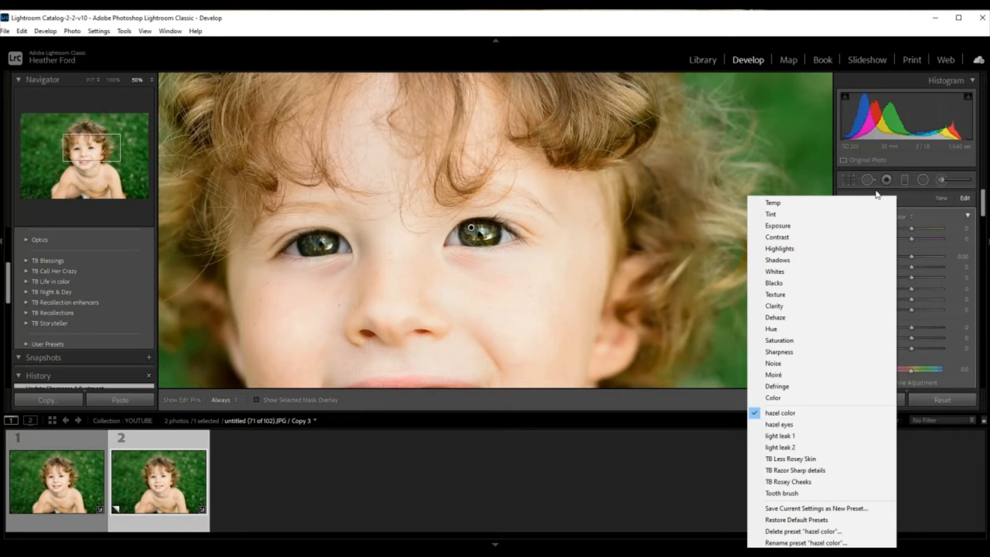
{"action": "left_click", "coordinate": [908, 192]}
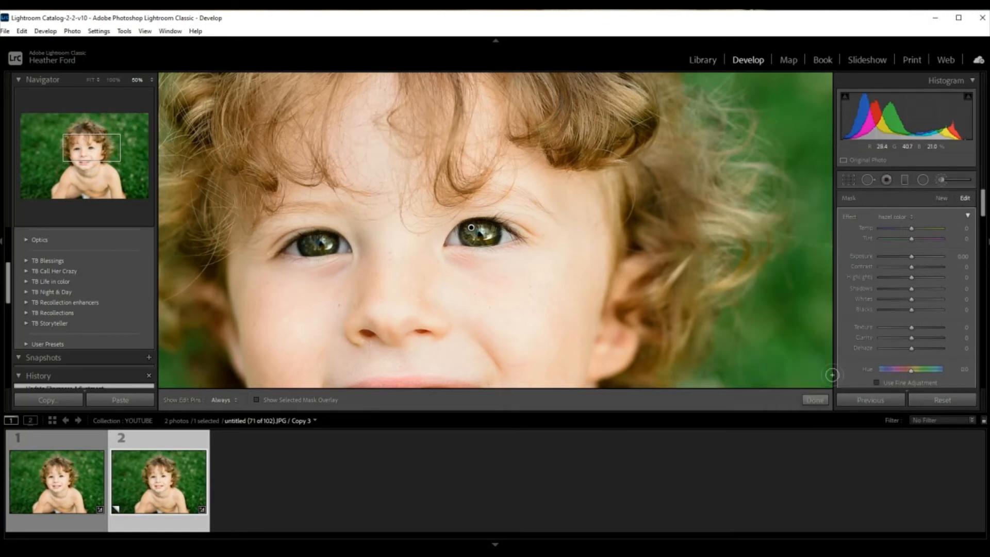
{"action": "left_click", "coordinate": [815, 401]}
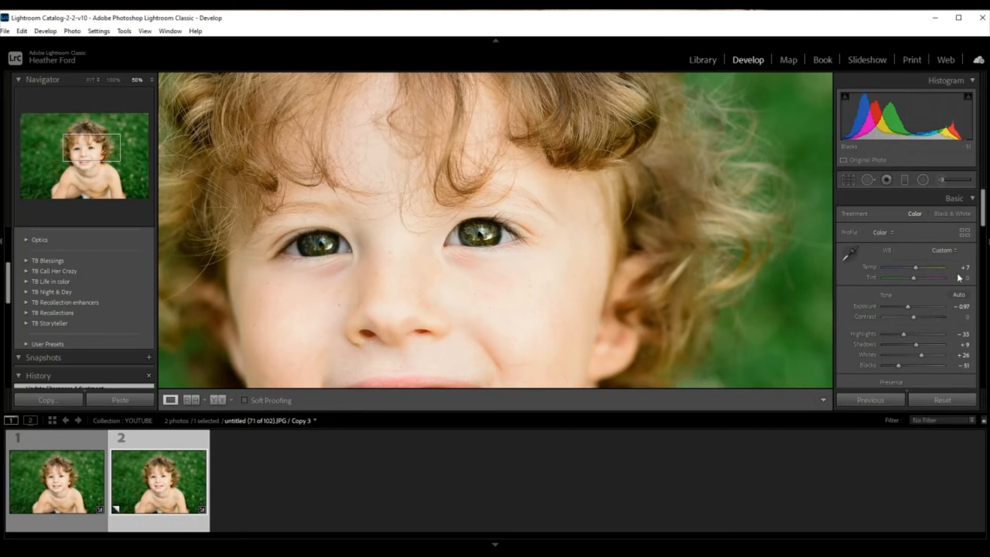
Compare the child's eyes side by side in the before and after view, and return to the single full-photo view.
{"action": "left_click", "coordinate": [217, 399]}
{"action": "left_click_drag", "start_coordinate": [252, 282], "coordinate": [313, 282]}
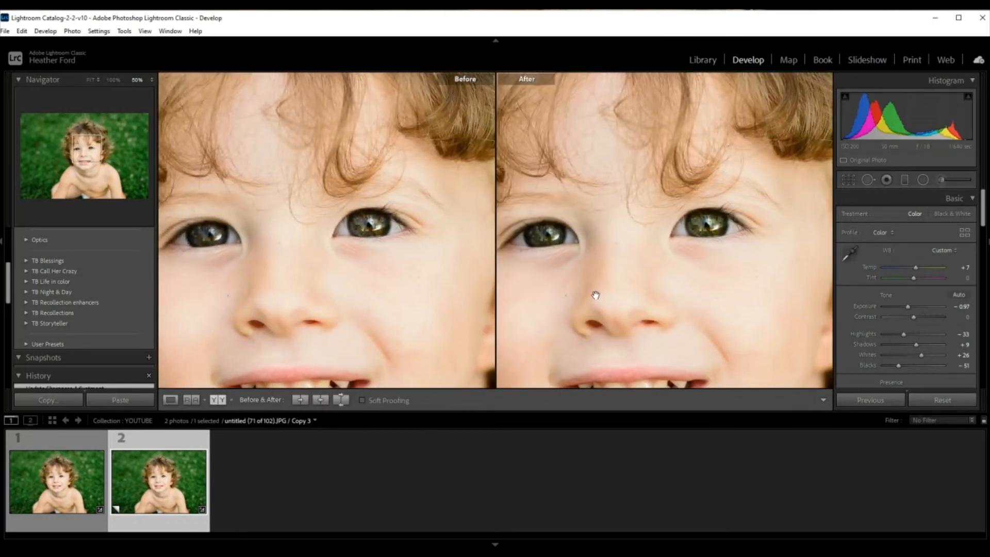
{"action": "left_click_drag", "start_coordinate": [592, 293], "coordinate": [623, 298]}
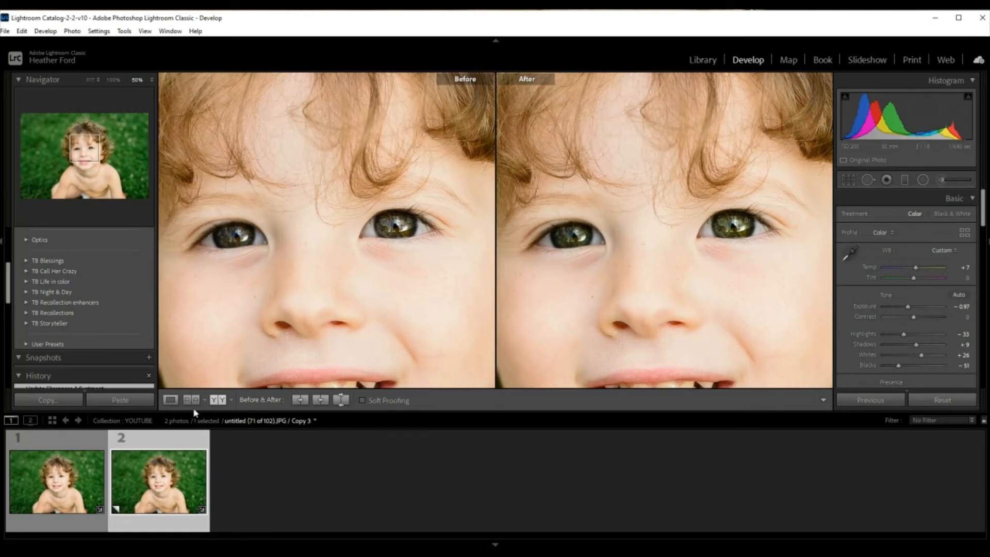
{"action": "left_click", "coordinate": [172, 401]}
{"action": "left_click", "coordinate": [361, 262]}
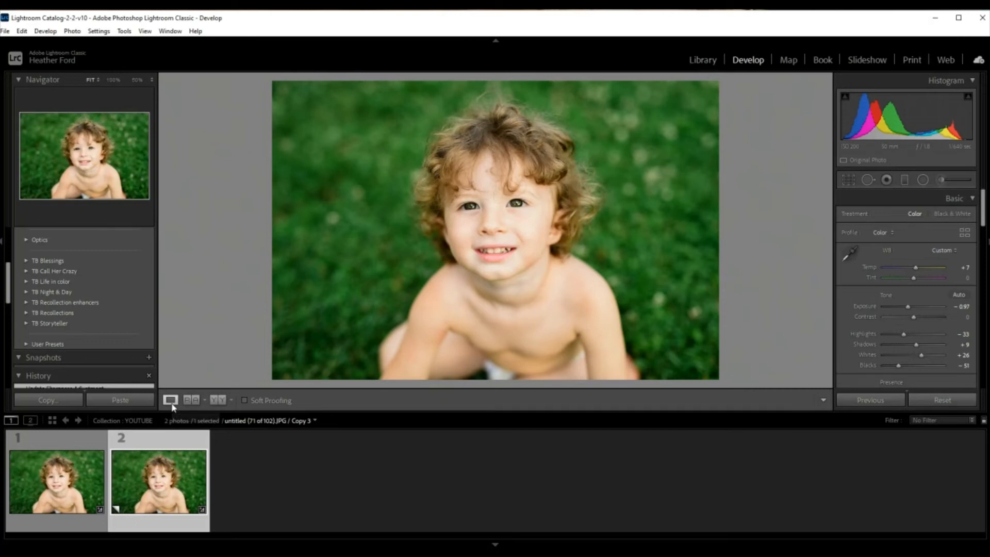
Reopen the existing eye brush adjustment and set its exposure to 0.30 and clarity to 19.
{"action": "left_click", "coordinate": [534, 204]}
{"action": "left_click", "coordinate": [941, 180]}
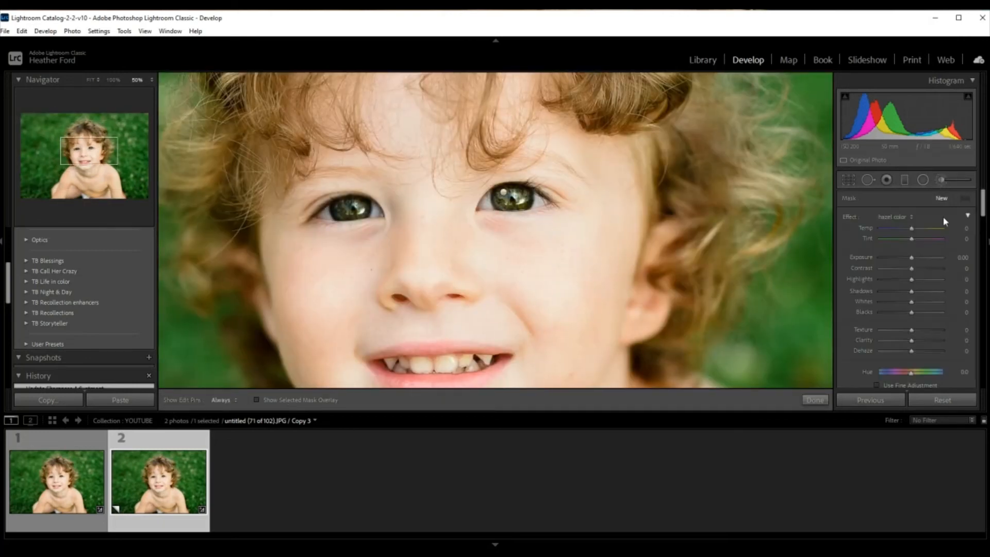
{"action": "left_click", "coordinate": [503, 194]}
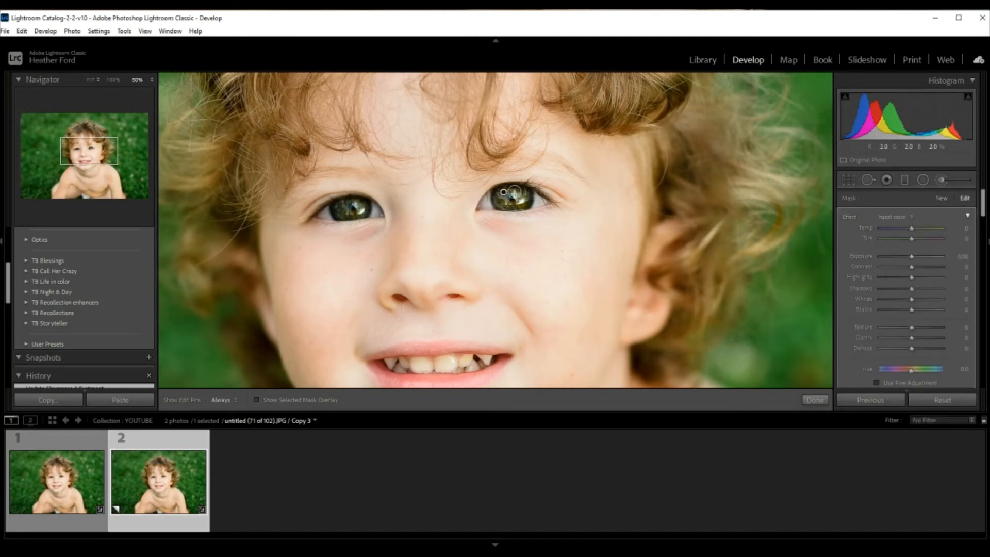
{"action": "left_click_drag", "start_coordinate": [911, 257], "coordinate": [915, 261]}
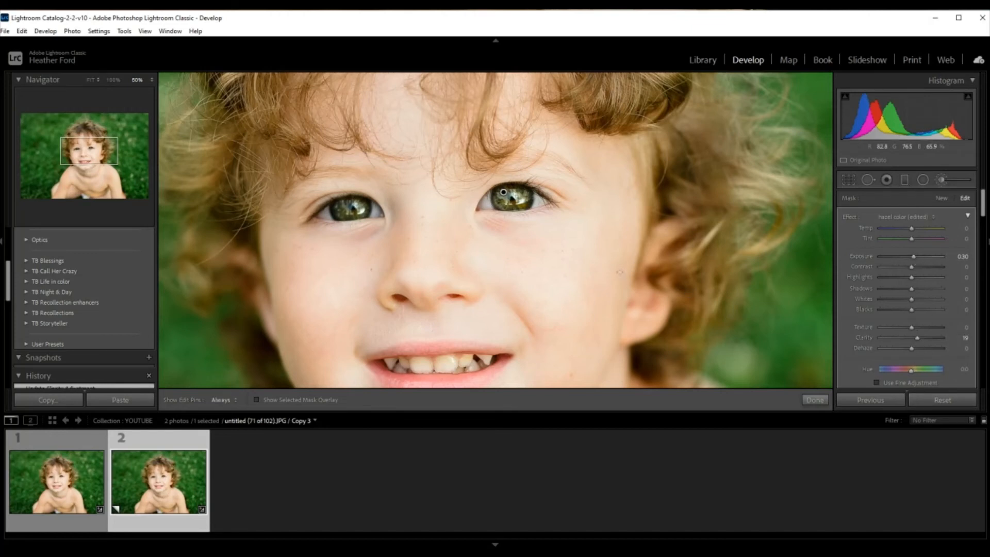
Change the eye adjustment's colour tint to a green with hue 96 and saturation 38%, and finish editing to view the whole photo.
{"action": "scroll", "coordinate": [933, 283], "scroll_direction": "down", "scroll_amount": 2}
{"action": "scroll", "coordinate": [932, 287], "scroll_direction": "down", "scroll_amount": 2}
{"action": "left_click", "coordinate": [934, 349]}
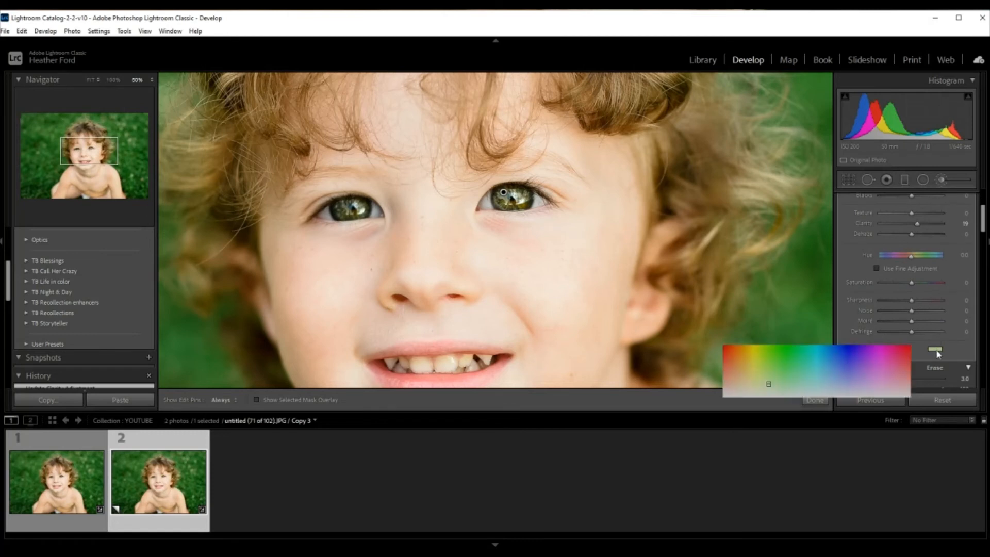
{"action": "left_click_drag", "start_coordinate": [773, 381], "coordinate": [773, 377]}
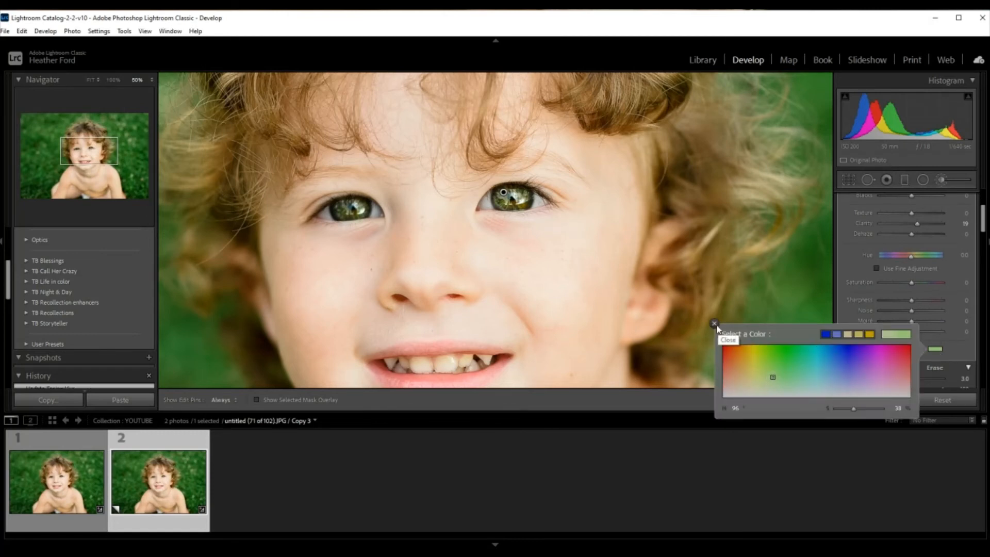
{"action": "left_click", "coordinate": [715, 323]}
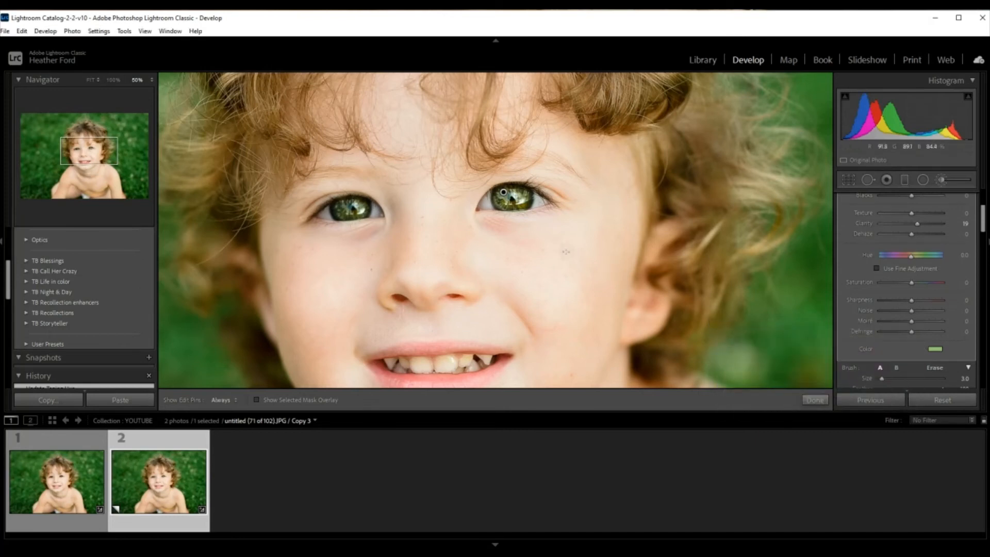
{"action": "left_click", "coordinate": [819, 401]}
{"action": "left_click", "coordinate": [598, 250]}
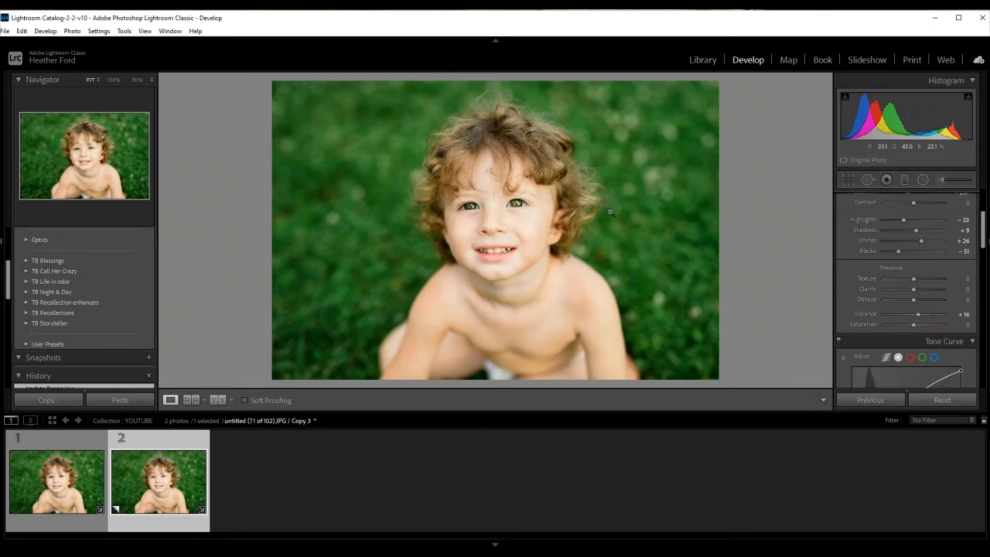
Reselect the eye brush adjustment, set its exposure to 0.24 and finish editing.
{"action": "left_click", "coordinate": [941, 180]}
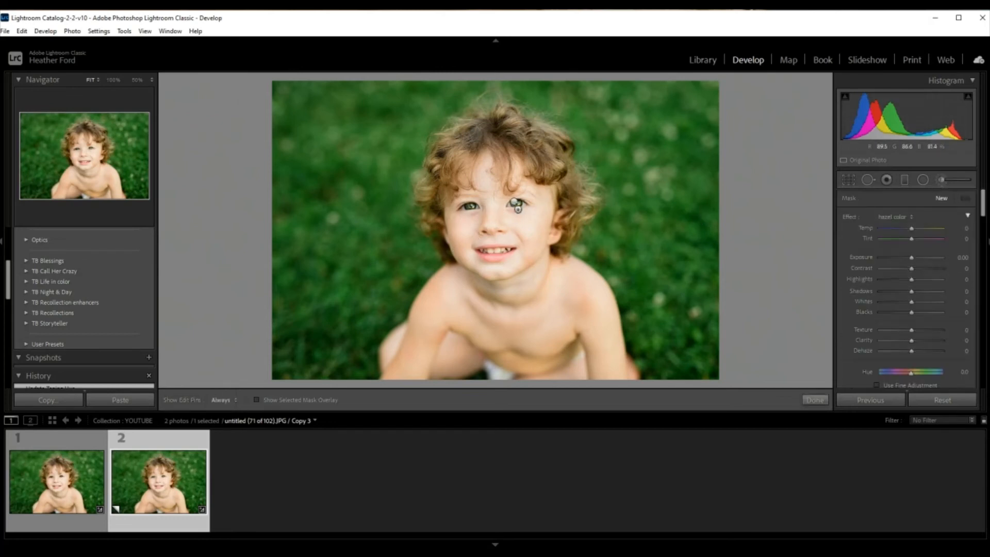
{"action": "left_click", "coordinate": [514, 202]}
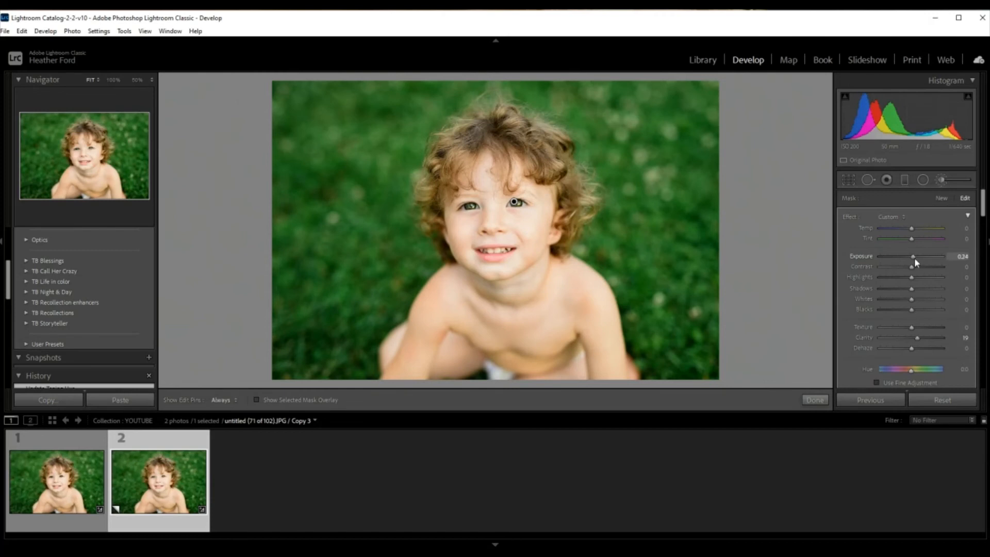
{"action": "left_click", "coordinate": [815, 400]}
Revert the photo in its history to the earliest Update Exposure Adjustment state, just after the two initial toning hue updates.
{"action": "scroll", "coordinate": [48, 342], "scroll_direction": "down", "scroll_amount": 2}
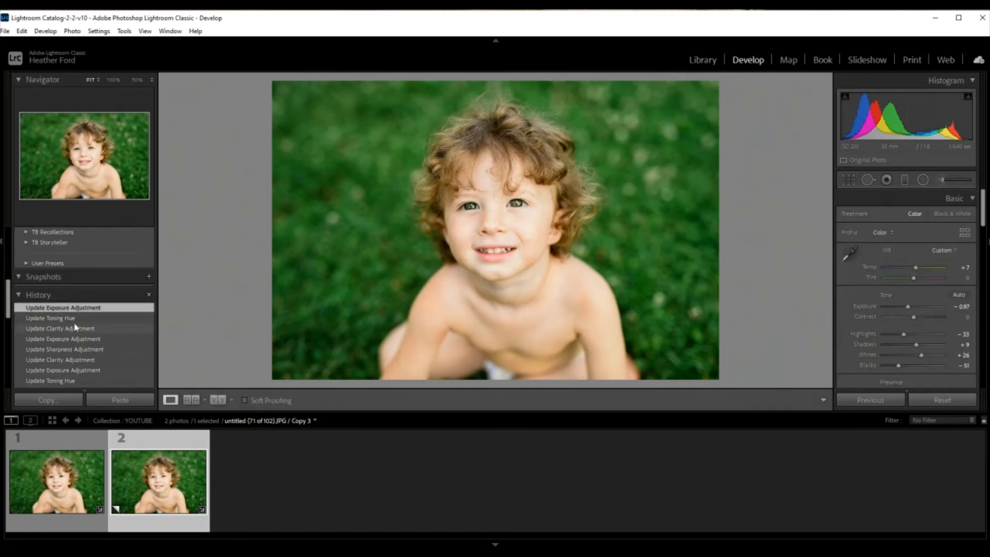
{"action": "scroll", "coordinate": [74, 366], "scroll_direction": "down", "scroll_amount": 1}
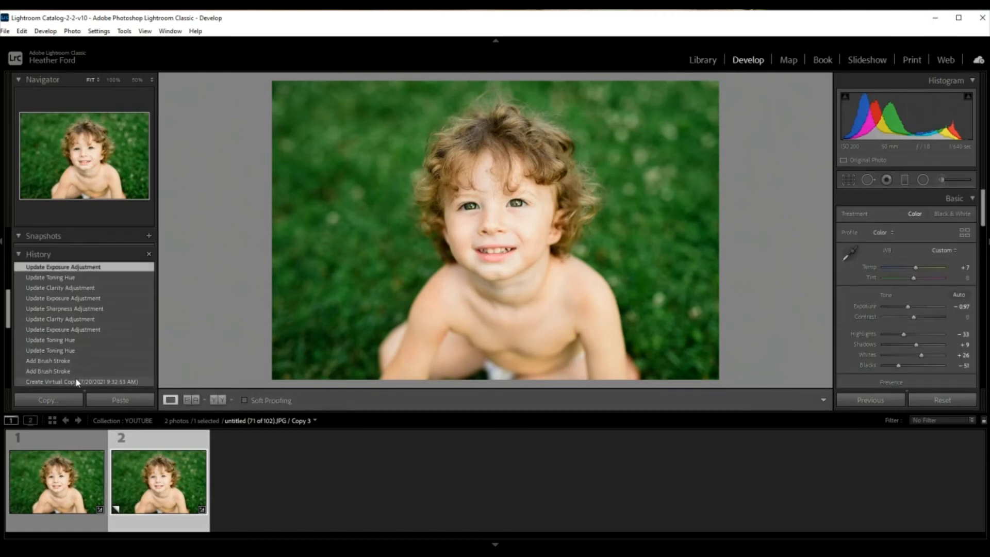
{"action": "left_click", "coordinate": [90, 330]}
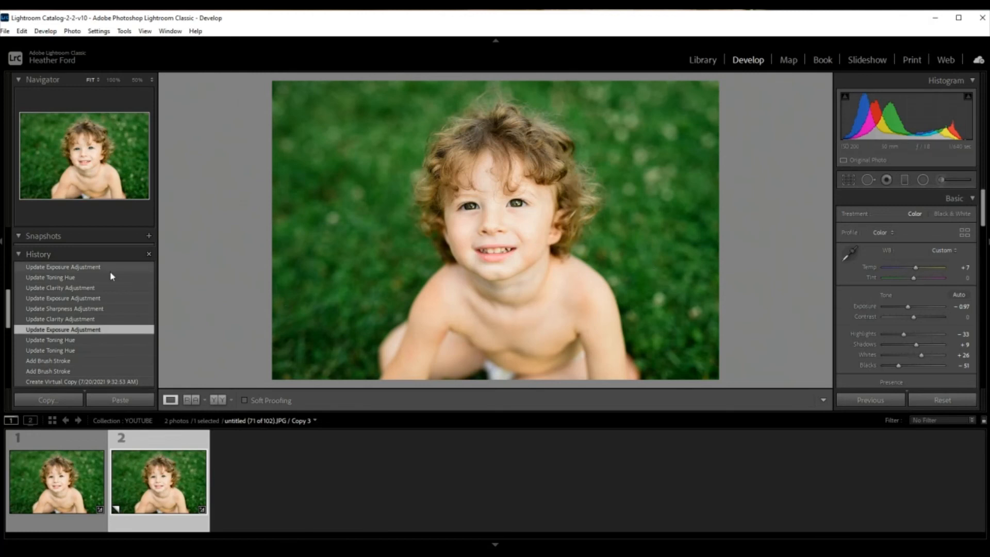
{"action": "scroll", "coordinate": [95, 280], "scroll_direction": "up", "scroll_amount": 3}
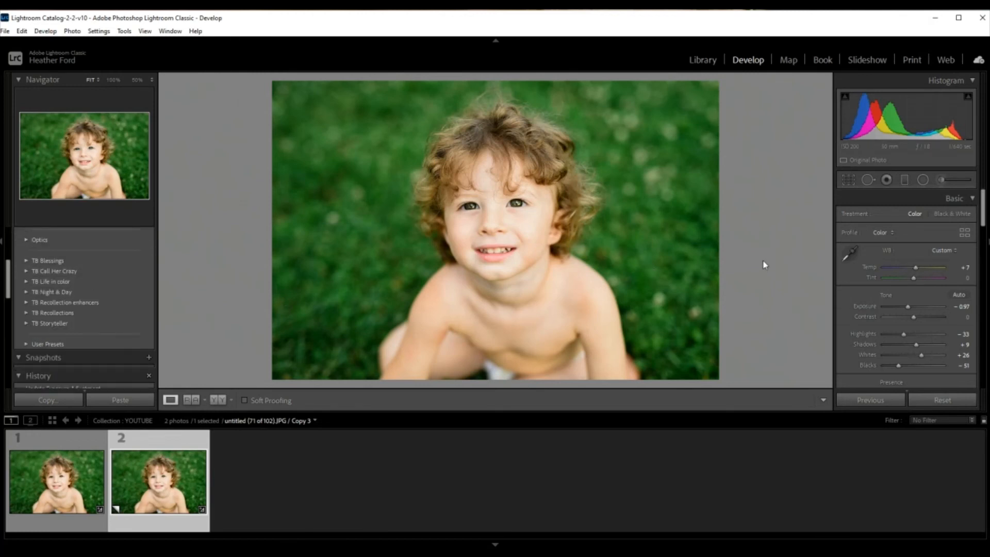